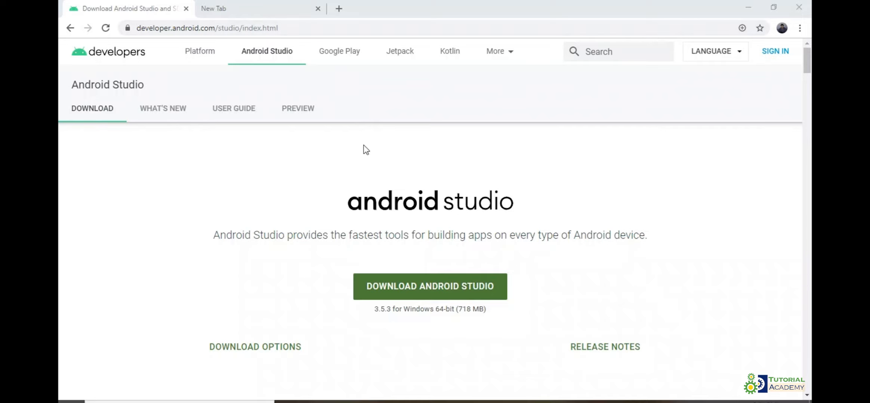
Step: Open developer.android.com/studio/preview to examine the release candidate and canary builds, and return to the stable Android Studio download page
left_click(264, 27)
left_click(247, 27)
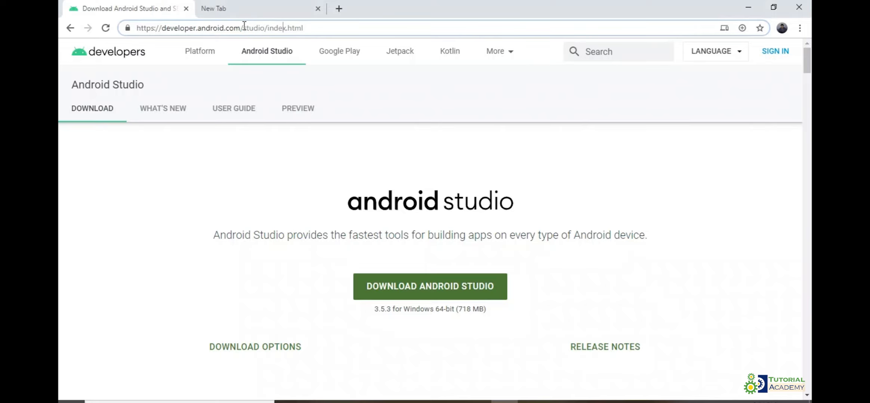
left_click_drag(267, 28, 316, 25)
type("pe")
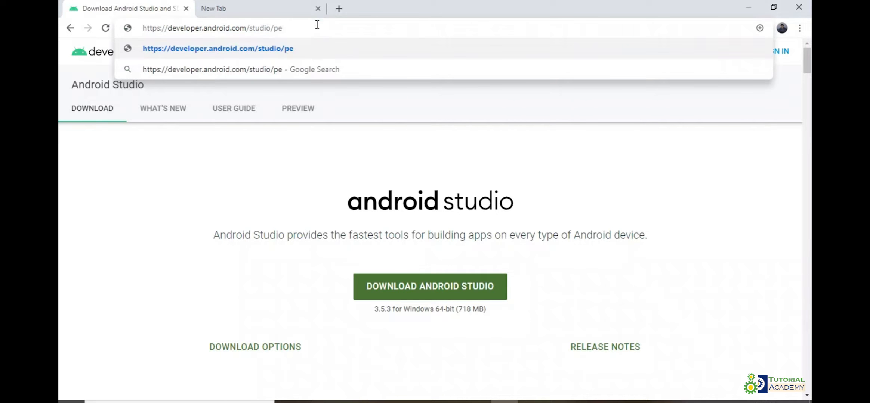
key("BackSpace")
type("rev")
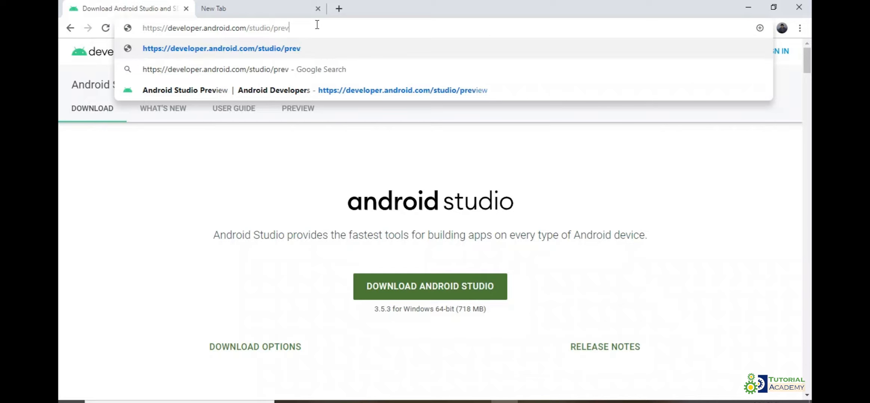
type("iew")
key("Return")
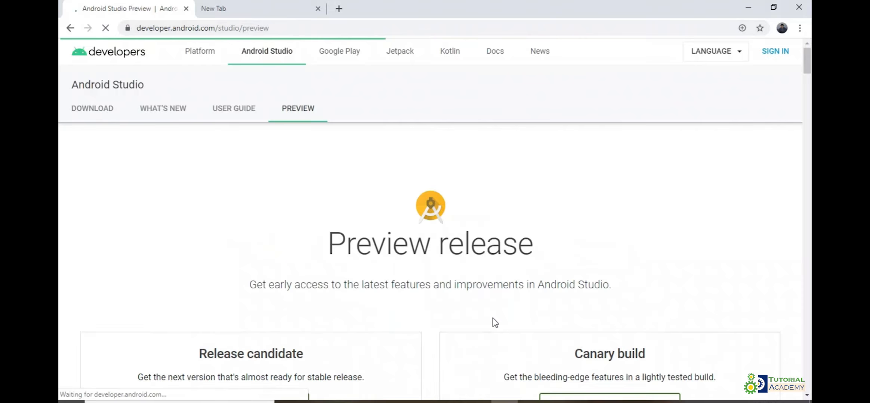
scroll(493, 318, "down", 5)
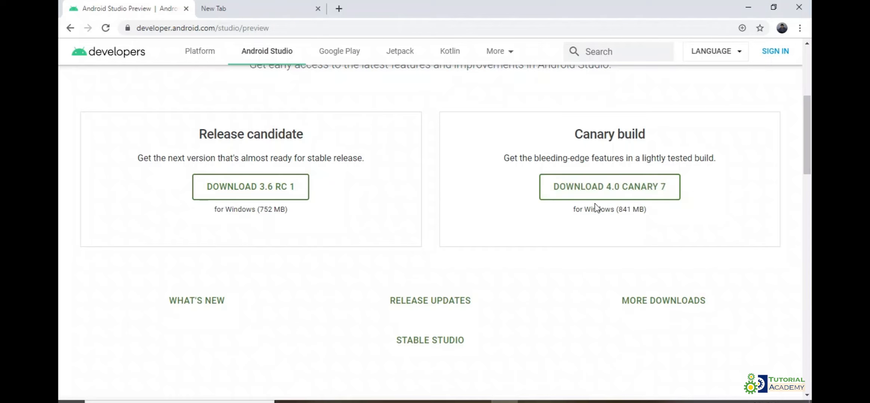
left_click(612, 202)
left_click(70, 27)
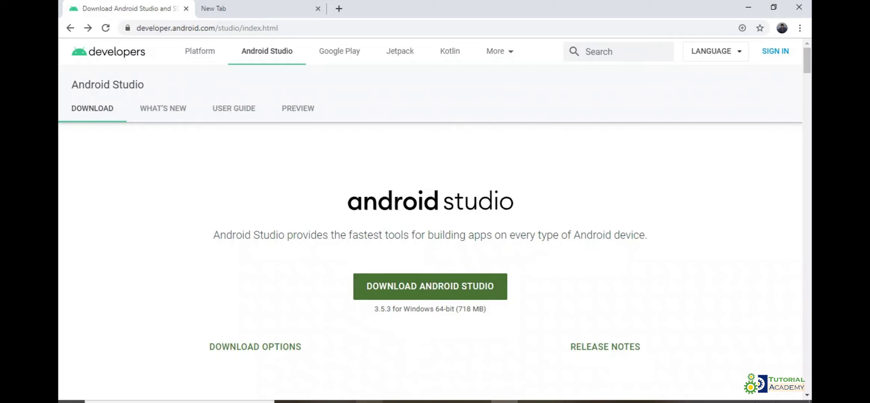
Step: Switch to the Downloads folder in File Explorer and run the android-studio-ide-191.6010548-windows installer
mouse_move(370, 402)
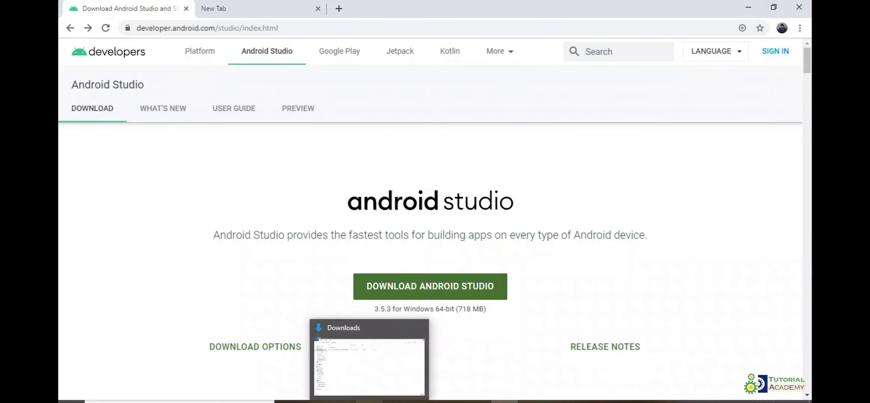
left_click(369, 366)
double_click(192, 88)
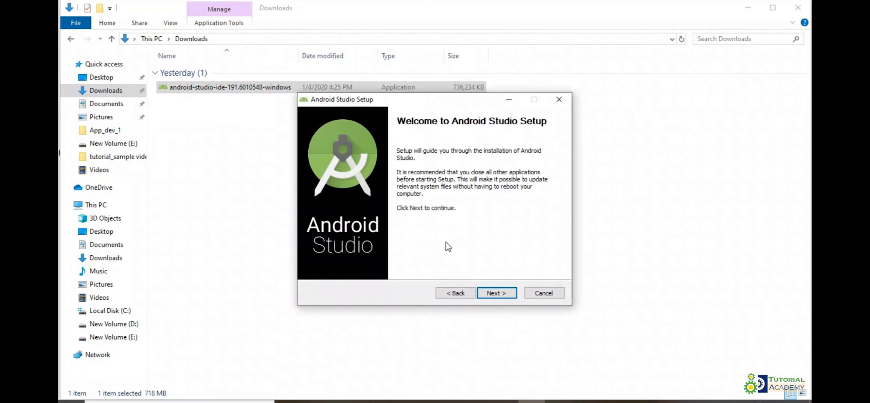
Step: Install Android Studio with Android Virtual Device in C:\Program Files\Android\Android Studio, and finish setup with Start Android Studio enabled
left_click(490, 294)
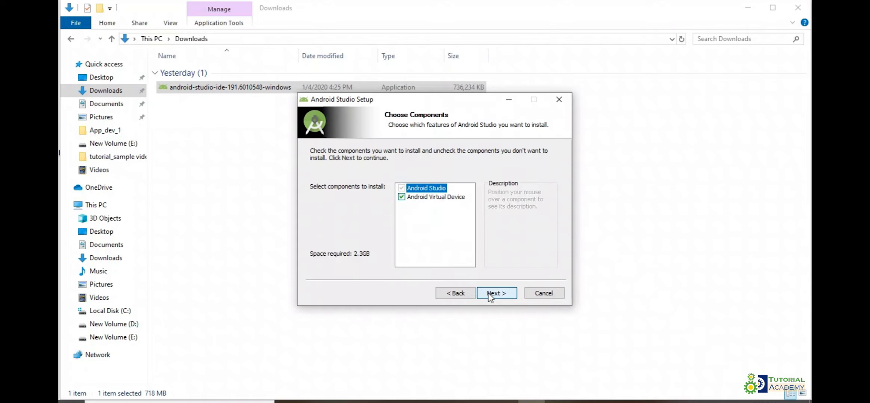
left_click(505, 294)
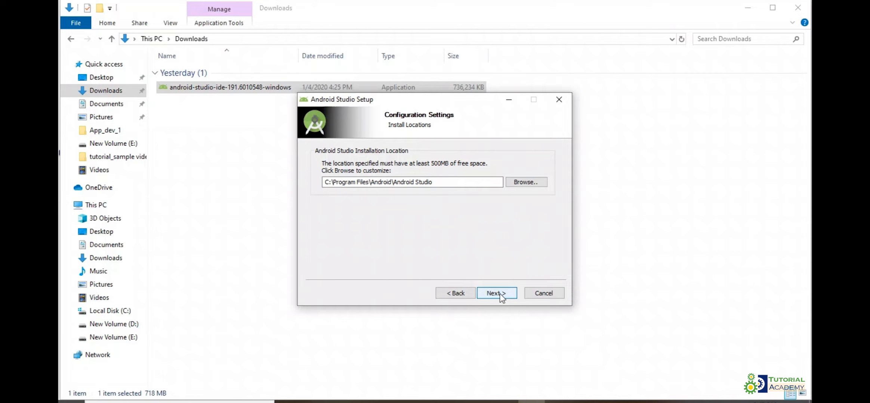
left_click(497, 294)
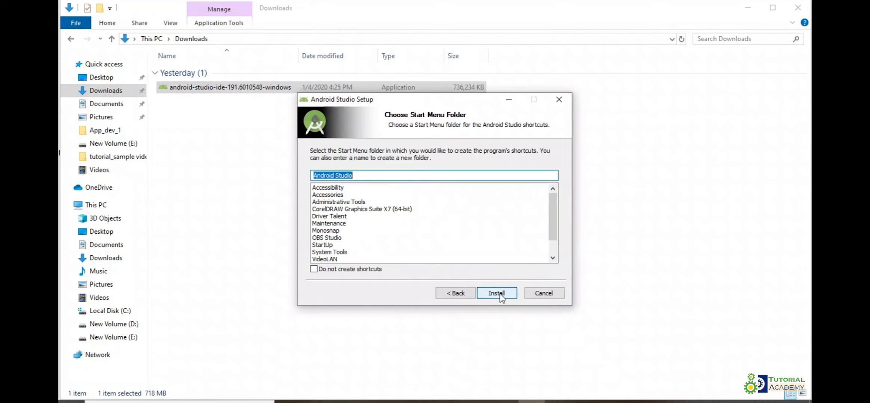
left_click(500, 294)
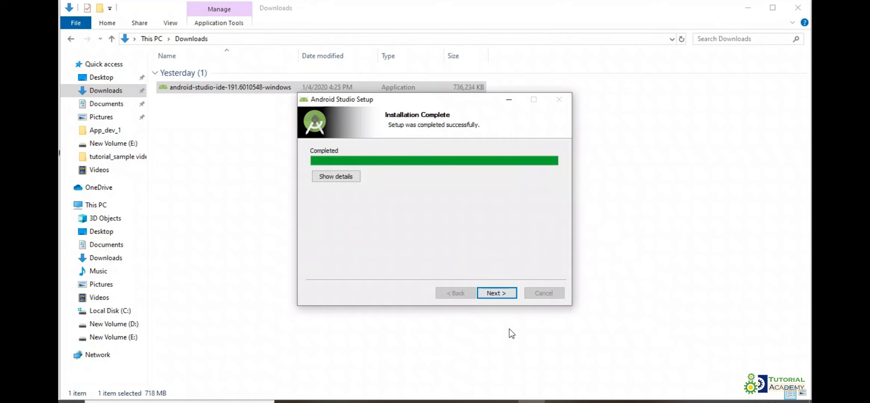
left_click(487, 296)
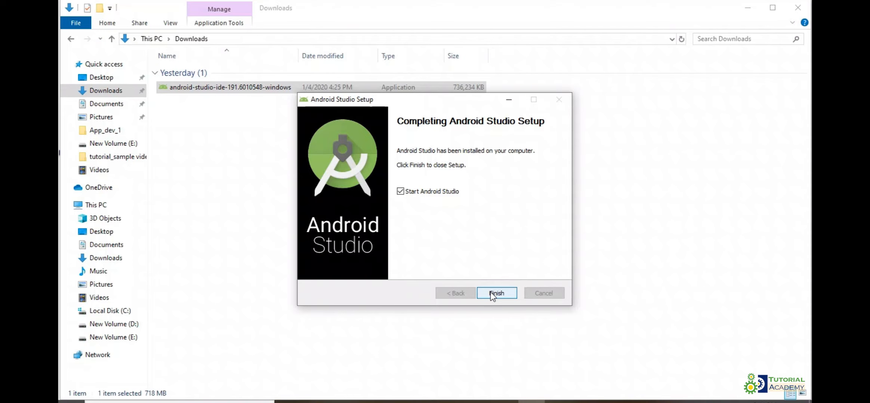
left_click(492, 294)
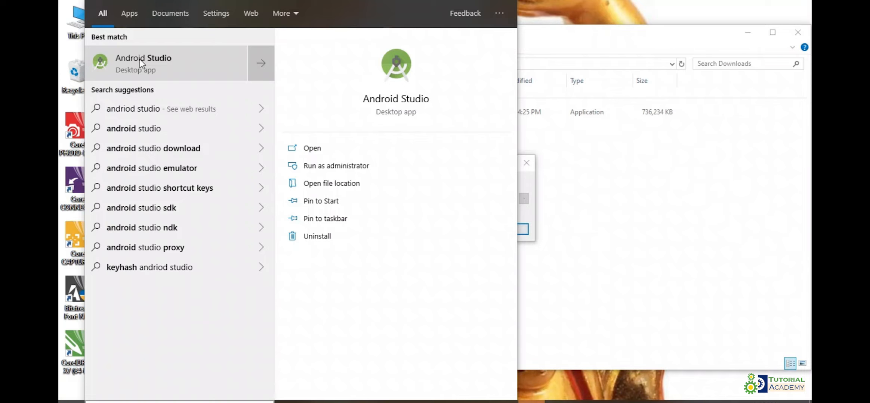
Step: Clear the search and Downloads windows out of the way and continue the Android Studio startup without importing settings
left_click(636, 174)
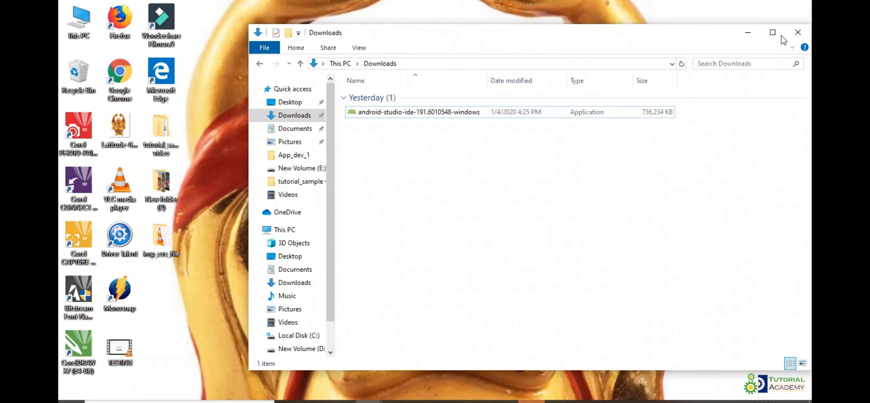
left_click(746, 32)
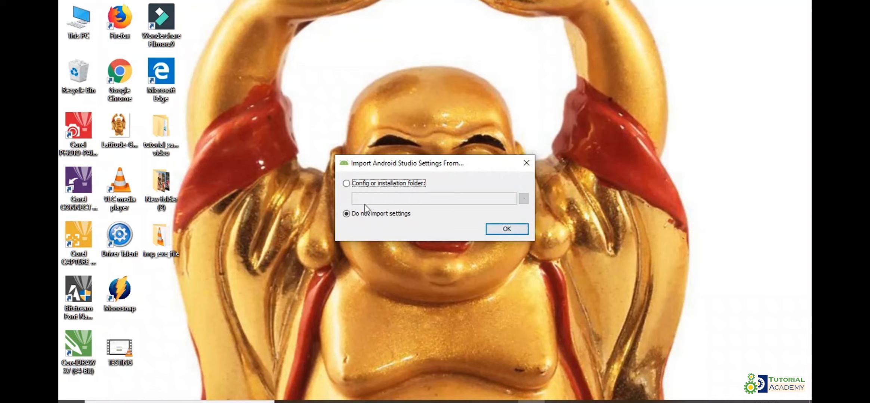
left_click(513, 229)
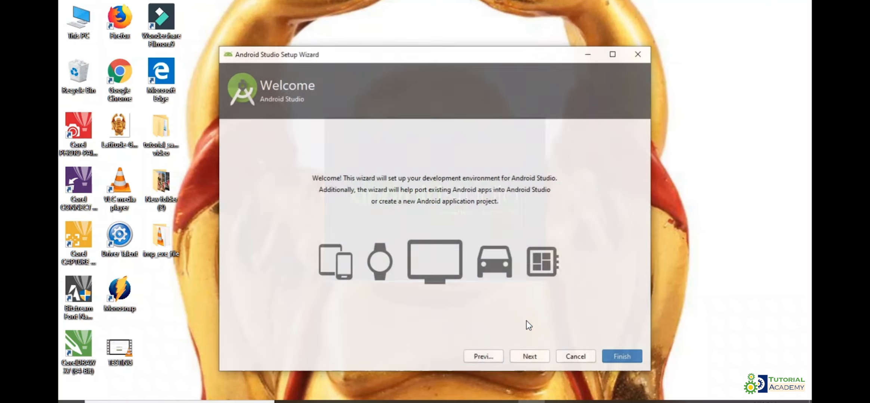
Step: Choose the Custom install type and the Light UI theme in the setup wizard
left_click(529, 357)
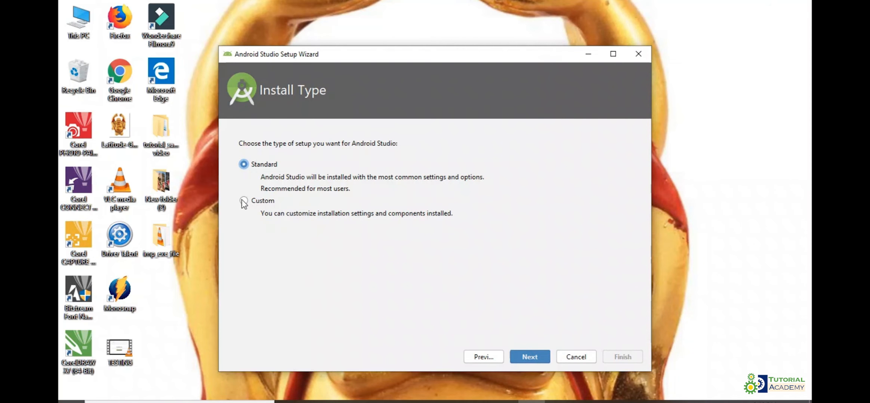
left_click(242, 201)
left_click(532, 357)
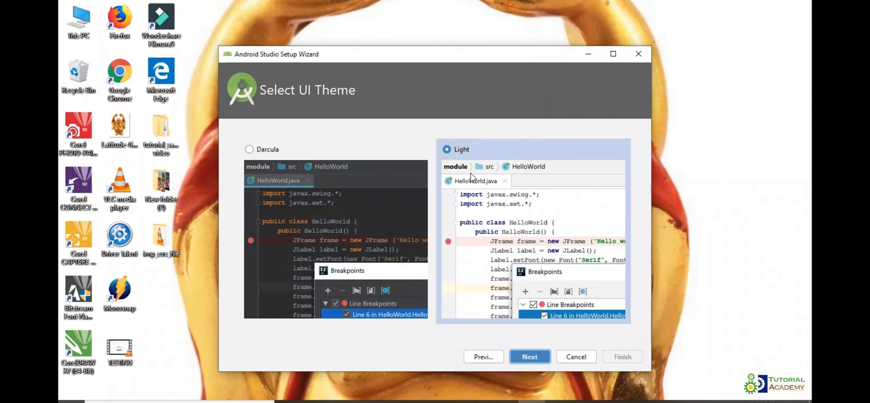
left_click(513, 151)
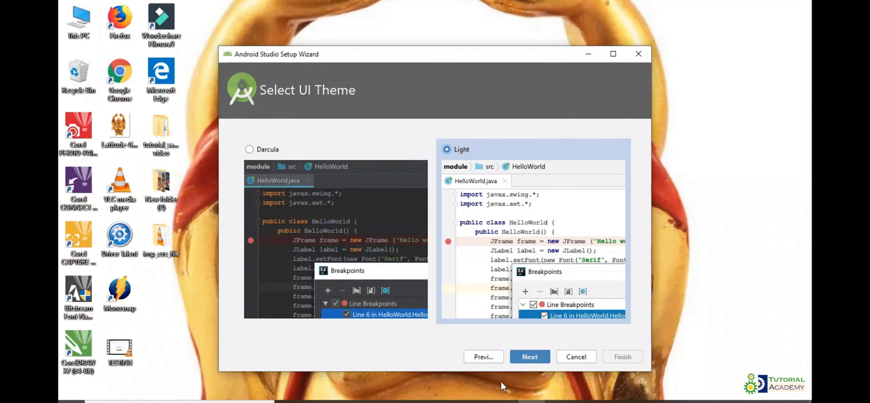
left_click(532, 356)
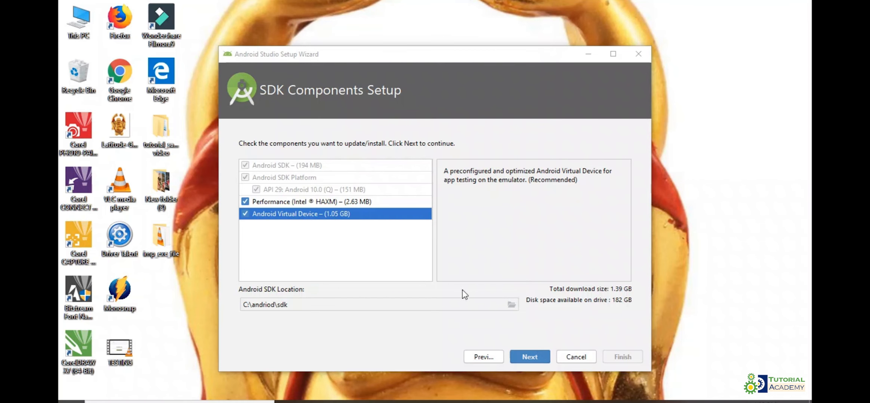
Step: Set the Android SDK location to C:\Andriod\sdk and accept the SDK components including Performance (Intel HAXM) and Android Virtual Device
left_click(510, 305)
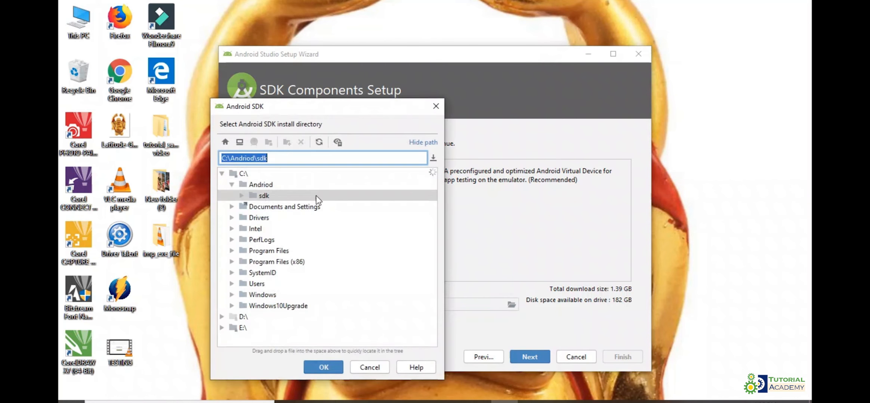
left_click(267, 196)
left_click(323, 367)
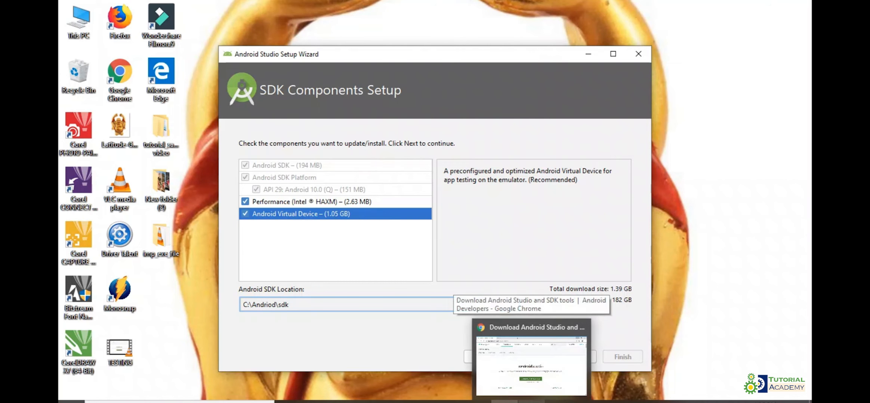
left_click(529, 358)
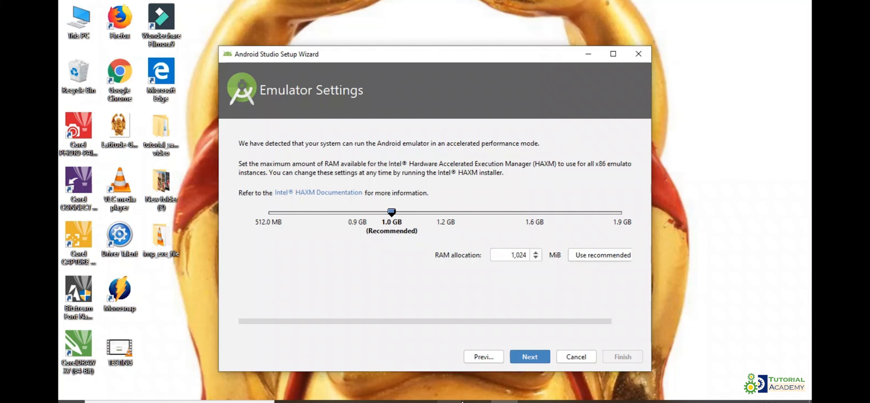
Step: Accept the emulator RAM allocation of 1,024 MiB and start downloading the SDK components
left_click(530, 357)
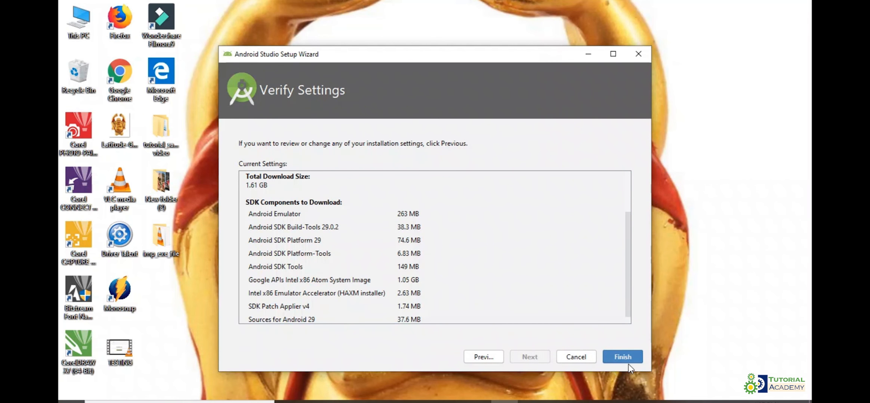
left_click(626, 358)
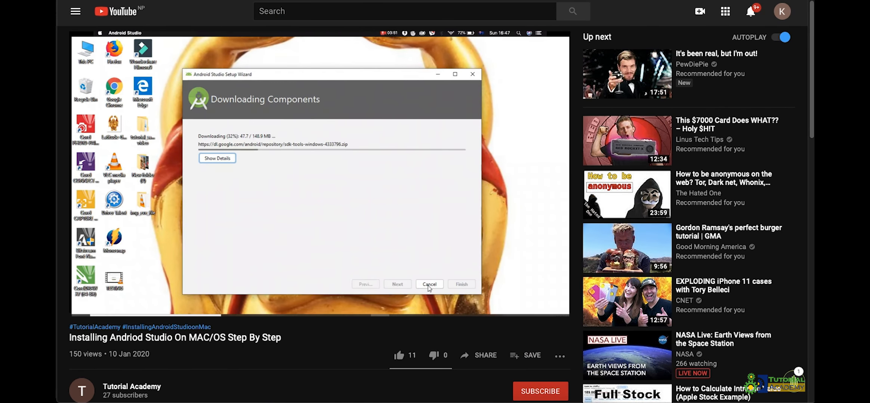
Step: Like the YouTube video "Installing Andriod Studio On MAC/OS Step By Step"
left_click(400, 355)
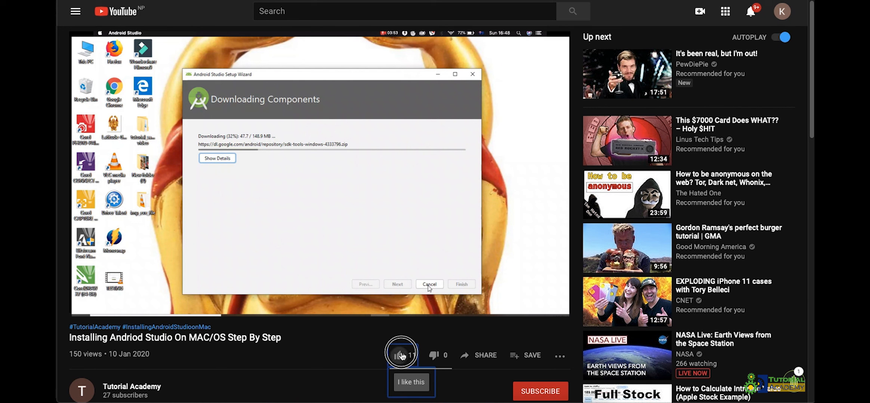